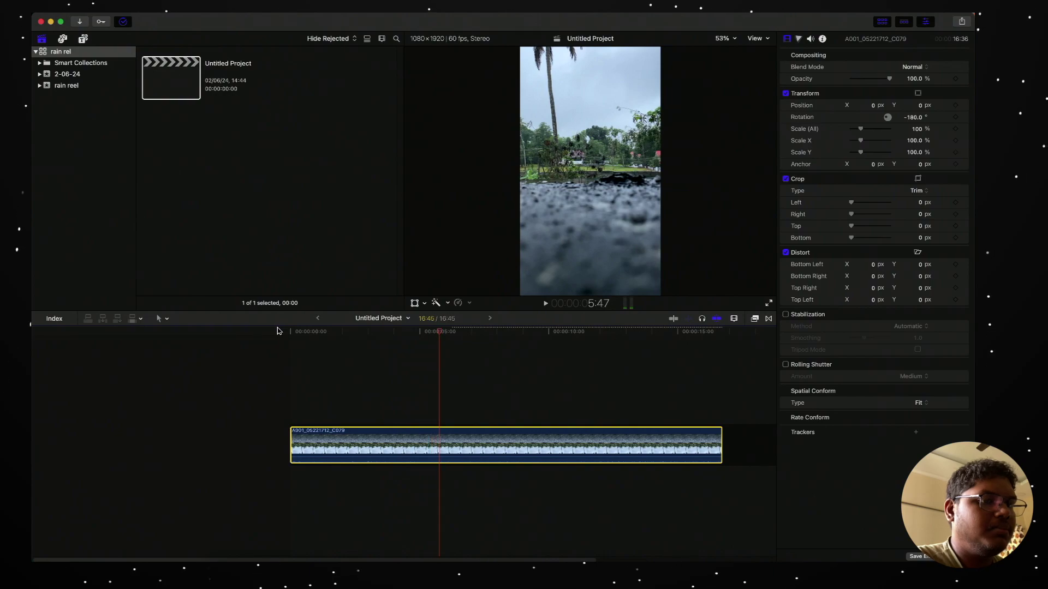
Step: Trim the end of the timeline clip to 5:47
key(alt+])
key(shift+z)
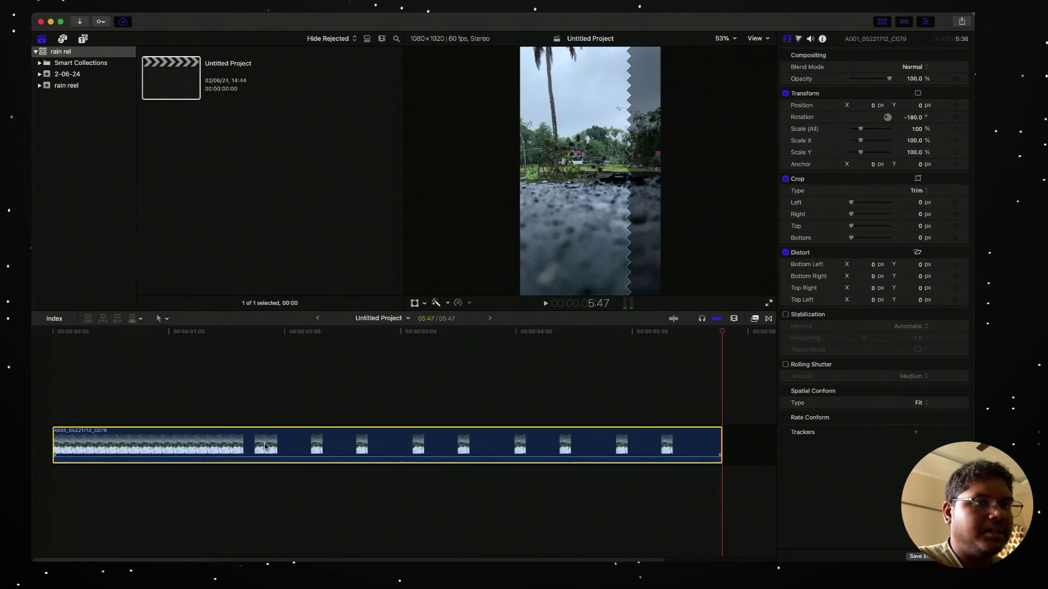
Step: Stack a duplicate of the clip directly above the original and trim the copy's start to 2:00
drag(264, 446, 261, 416)
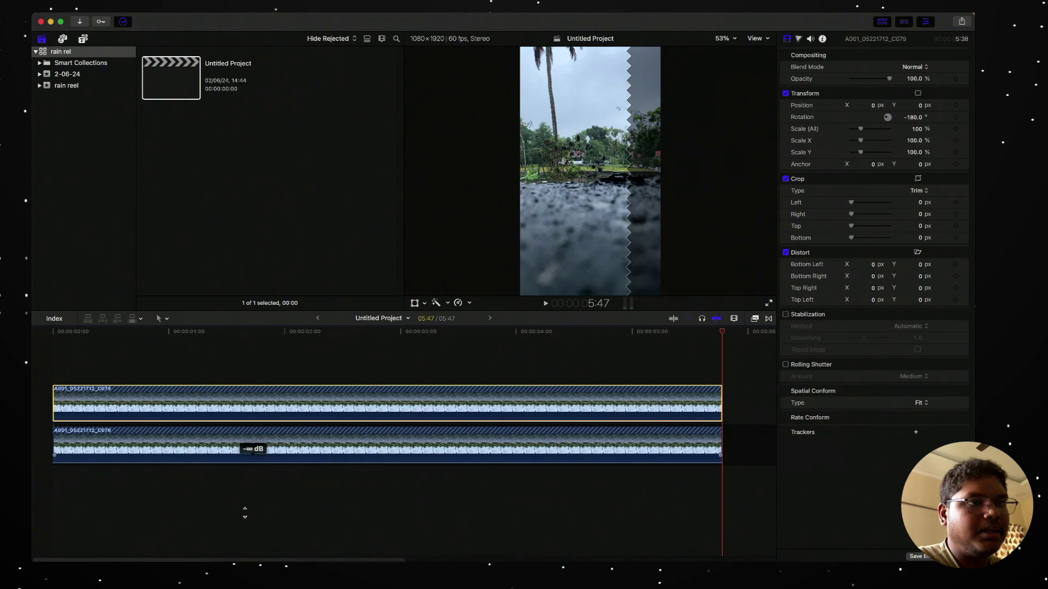
drag(253, 333, 285, 333)
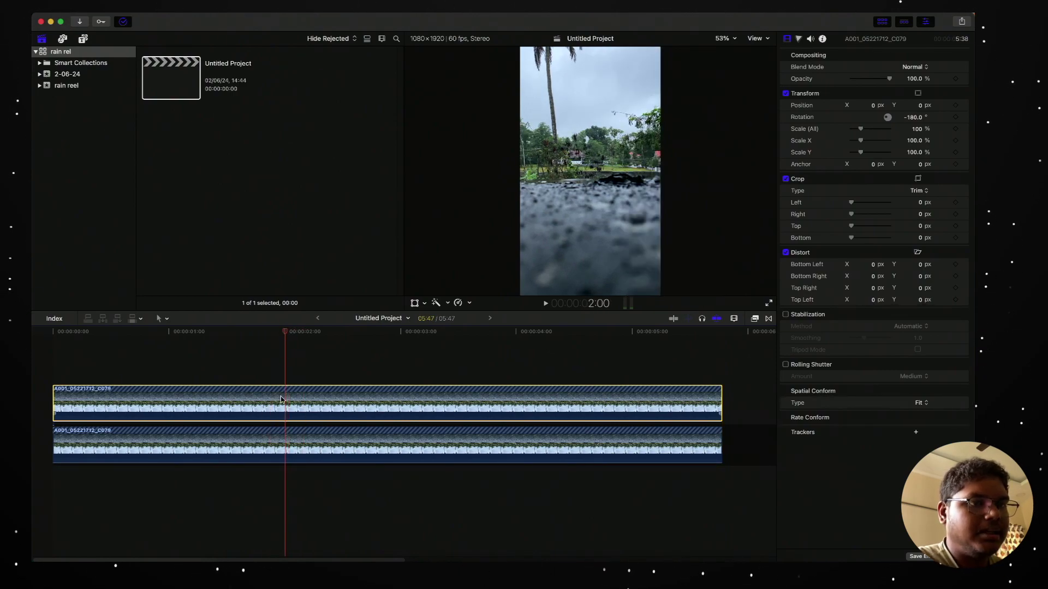
key(alt+bracketleft)
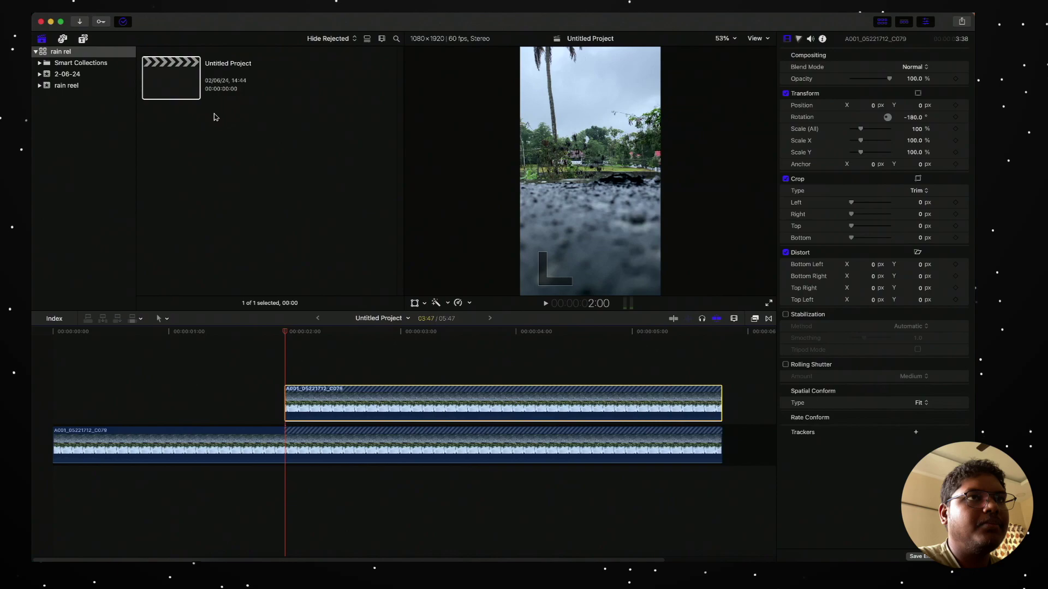
Step: Add an Adjustments layer above the upper clip starting at 2:00, and trim its end to match the clip's end
click(83, 39)
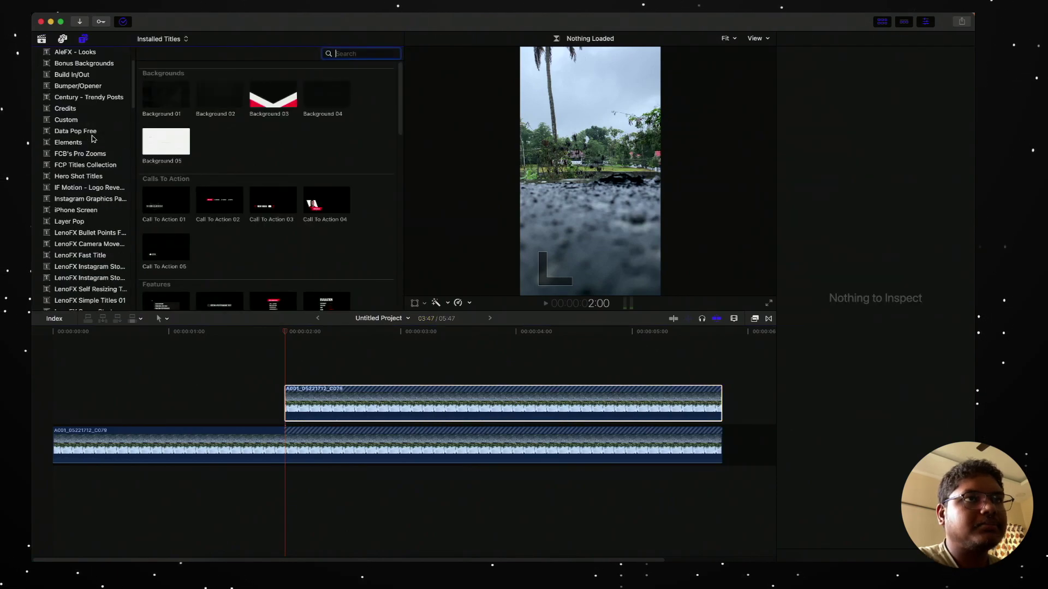
click(74, 109)
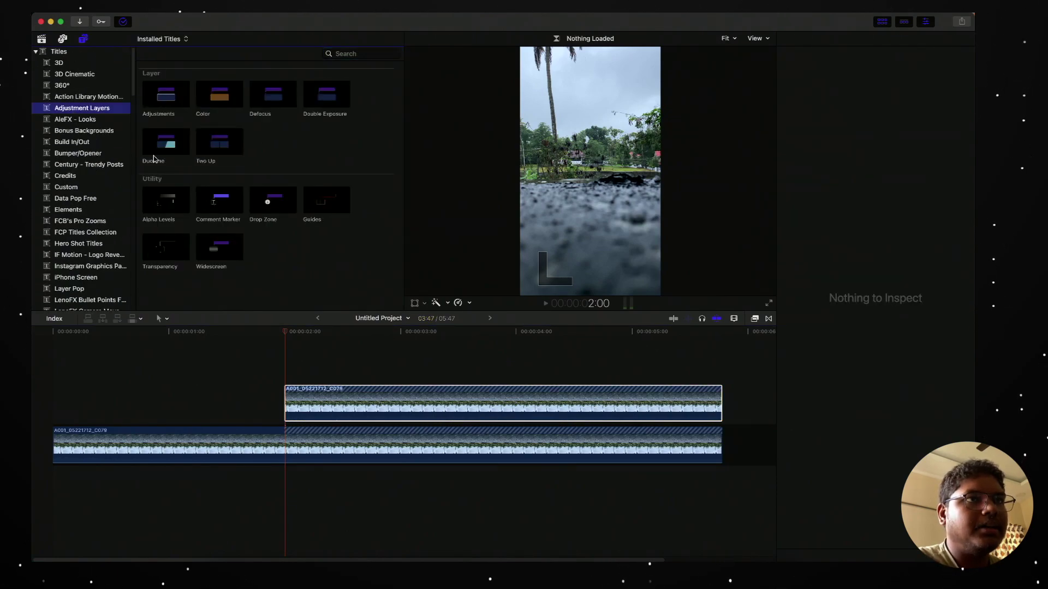
drag(162, 107, 284, 377)
scroll(516, 376, right, 8)
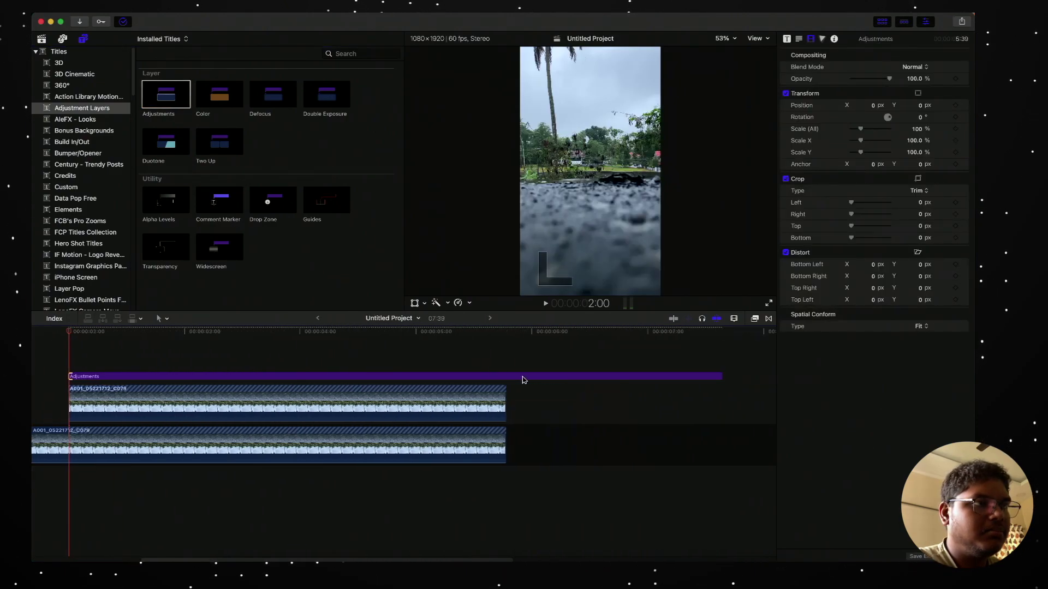
drag(718, 377, 505, 377)
scroll(440, 374, left, 4)
scroll(440, 374, left, 1)
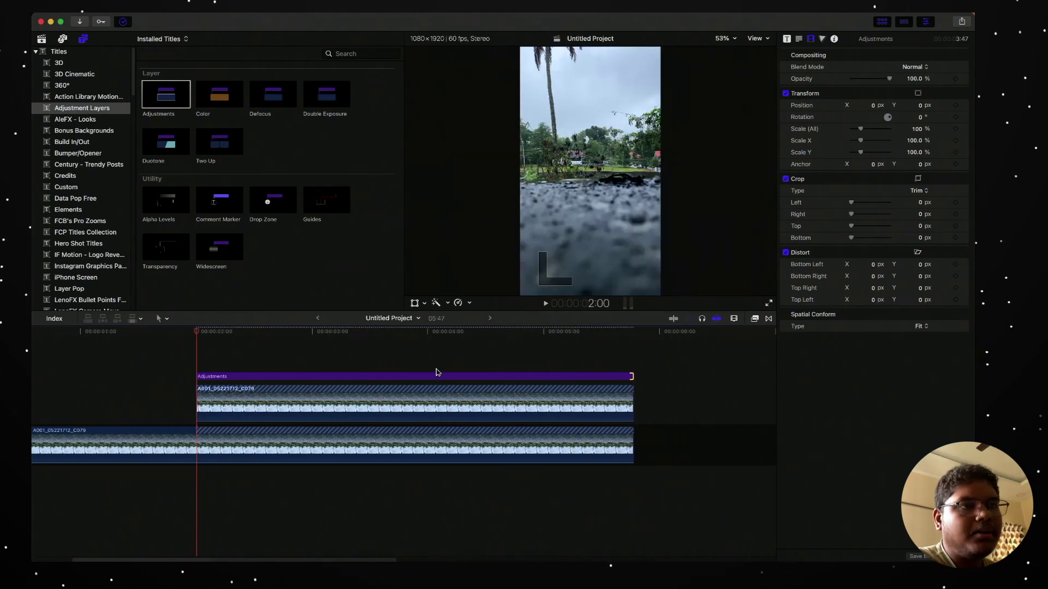
Step: Combine the Adjustments layer and the upper clip into a compound clip named Untitled Project Clip in the rain reel event
click(361, 377)
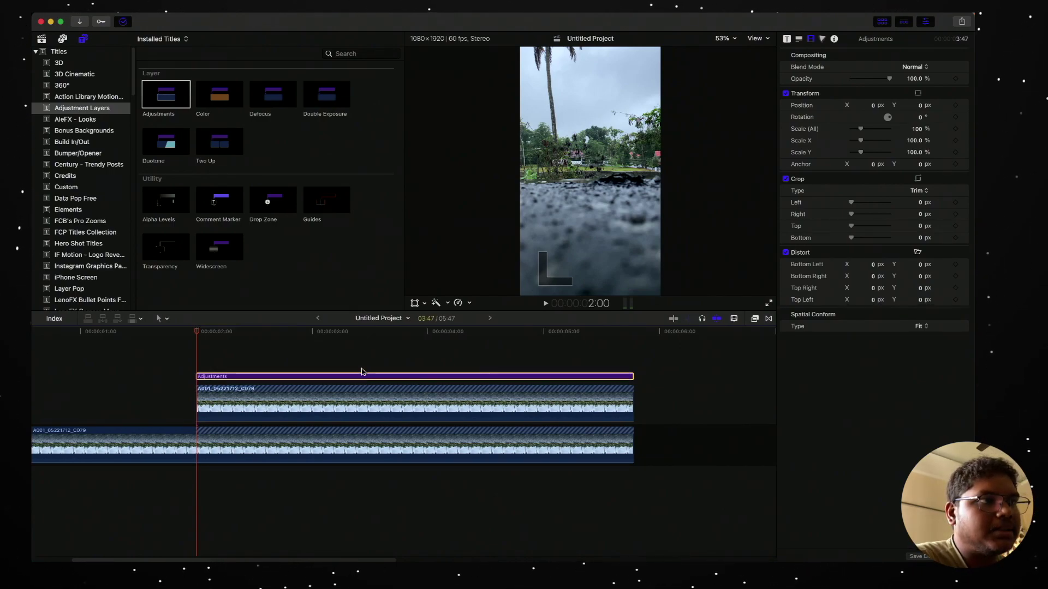
click(360, 356)
click(353, 392)
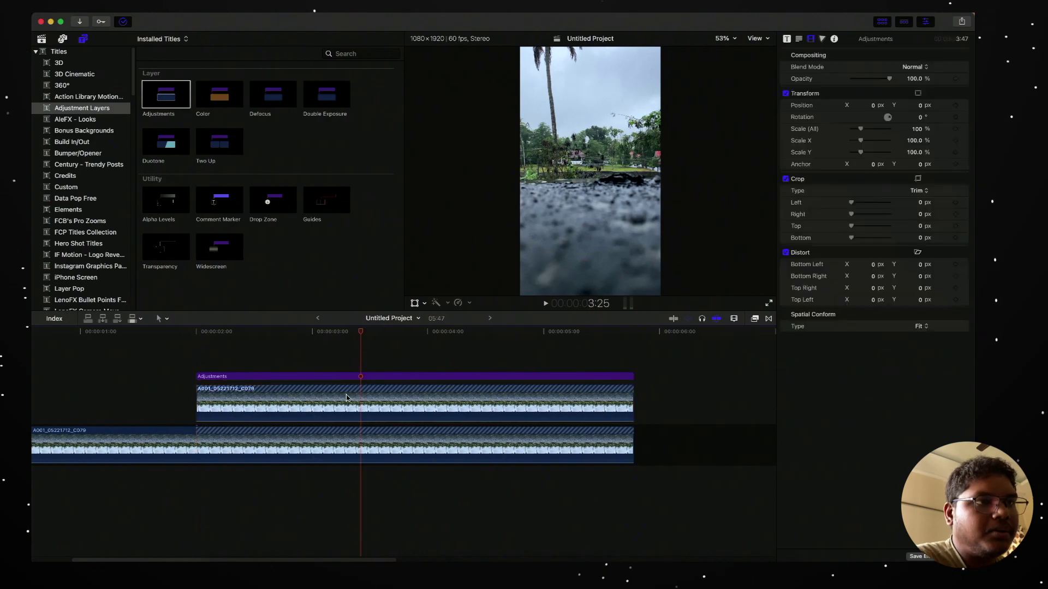
click(321, 376)
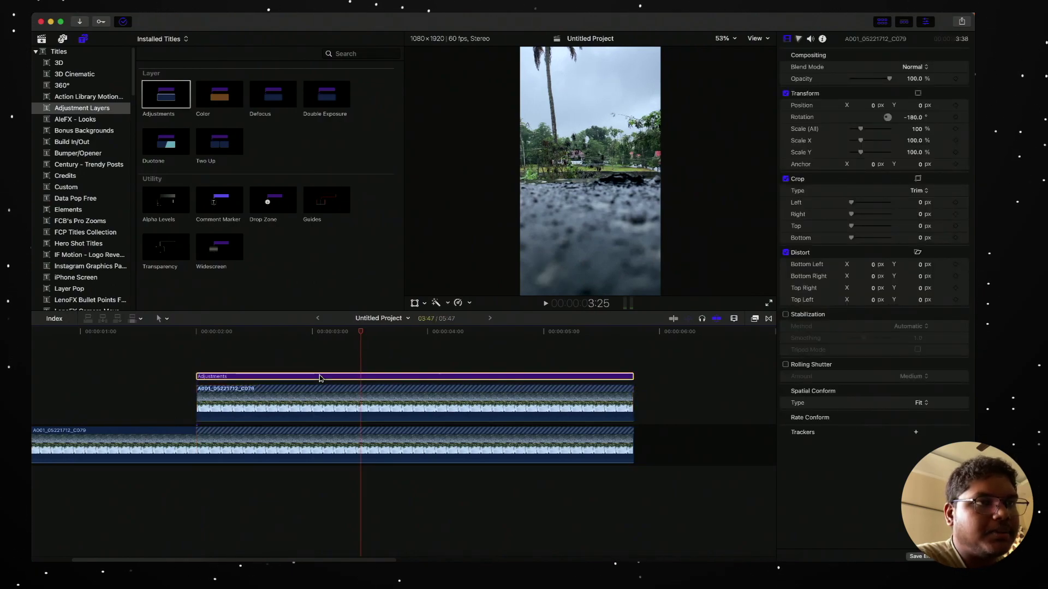
drag(317, 358, 330, 397)
right_click(332, 337)
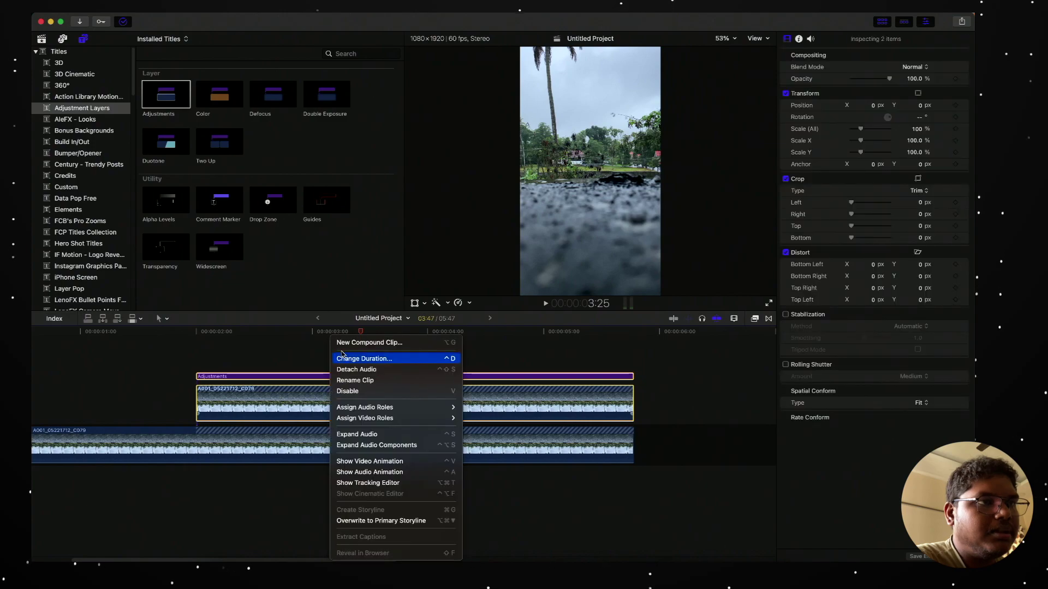
click(344, 343)
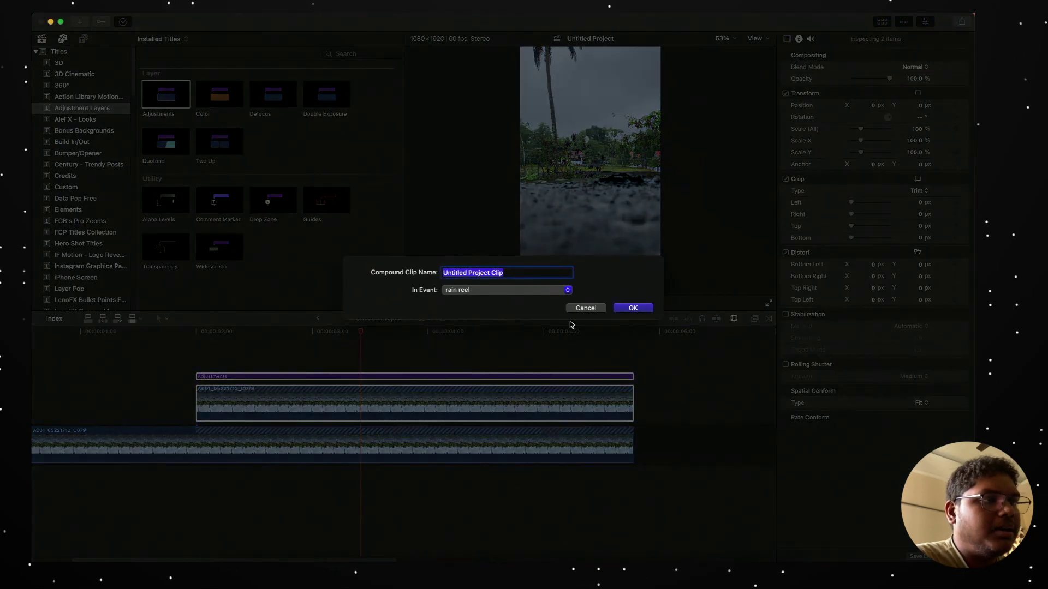
click(634, 309)
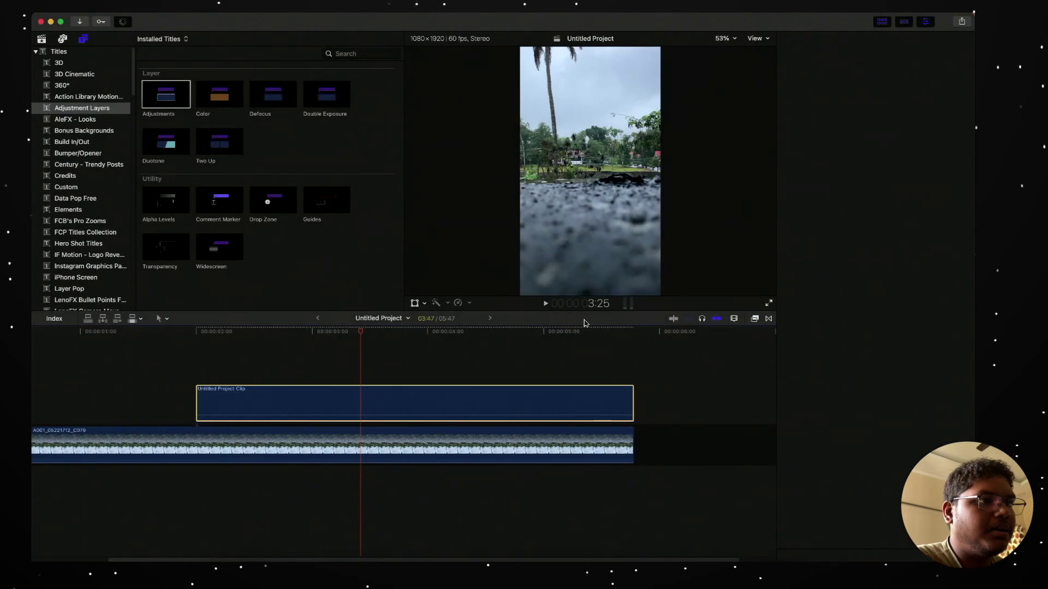
Step: Open the compound clip and expand the Global, Shadows, Midtones and Highlights color wheel settings of its Adjustments layer
double_click(412, 405)
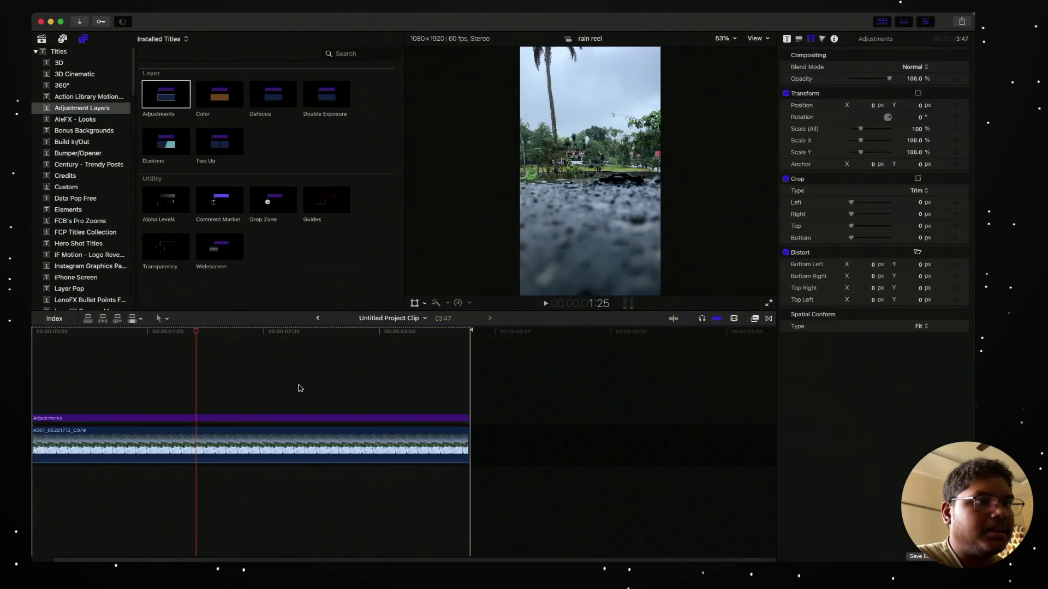
click(225, 419)
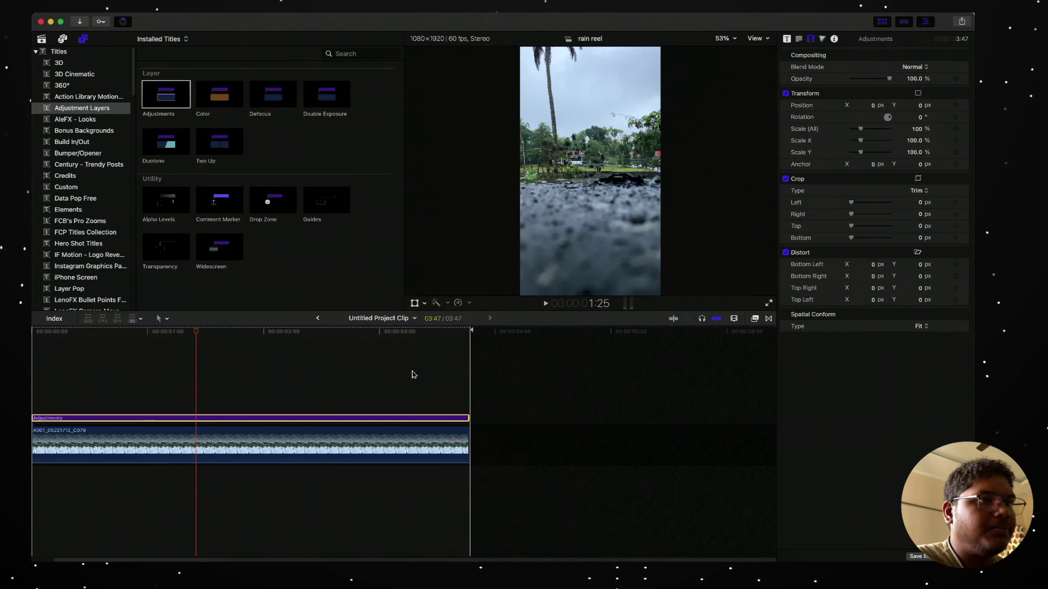
click(822, 40)
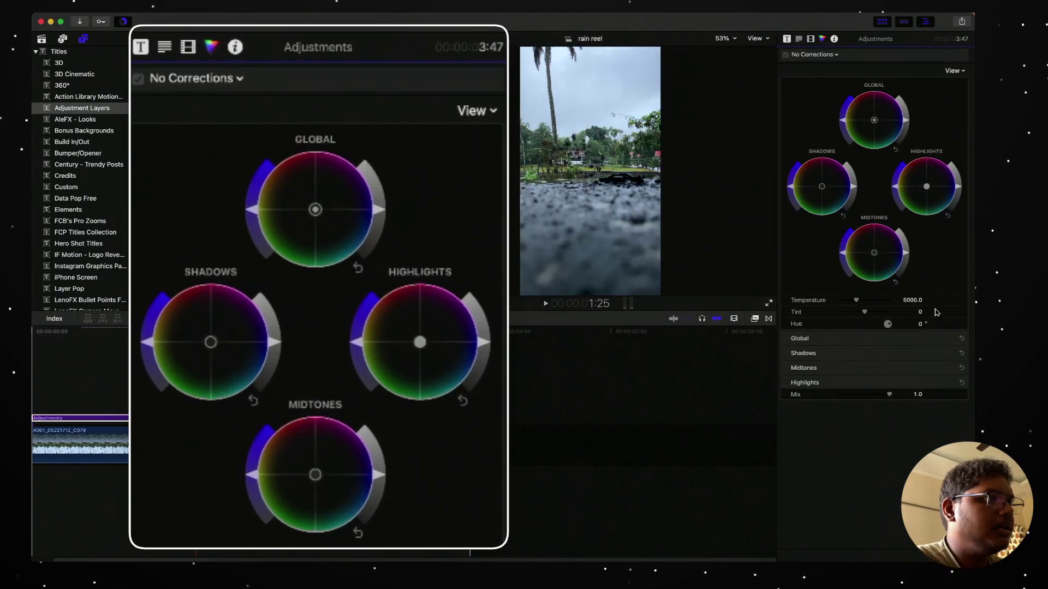
click(950, 339)
click(951, 388)
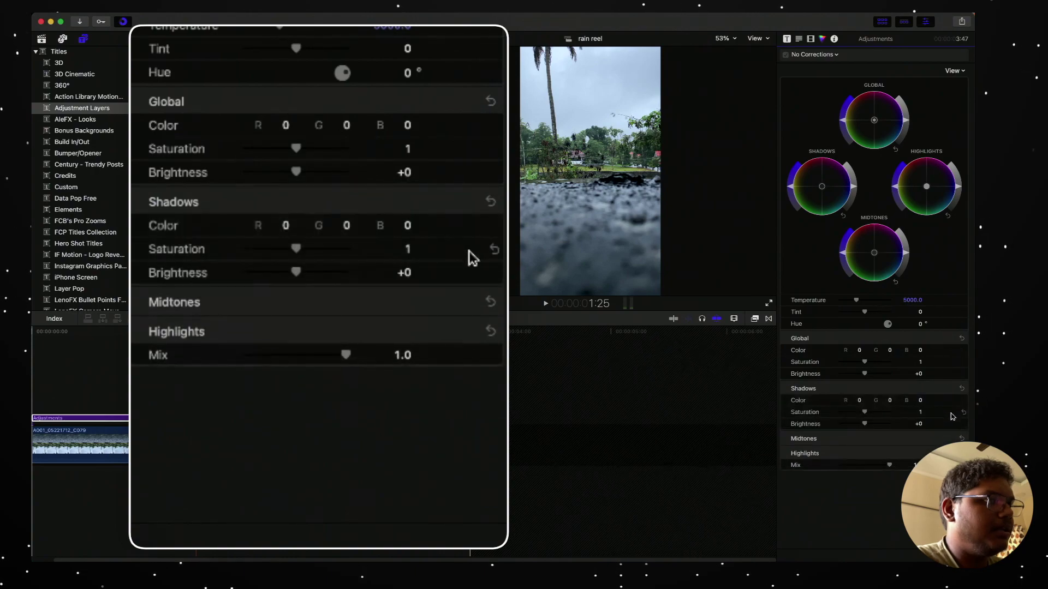
click(950, 439)
click(951, 490)
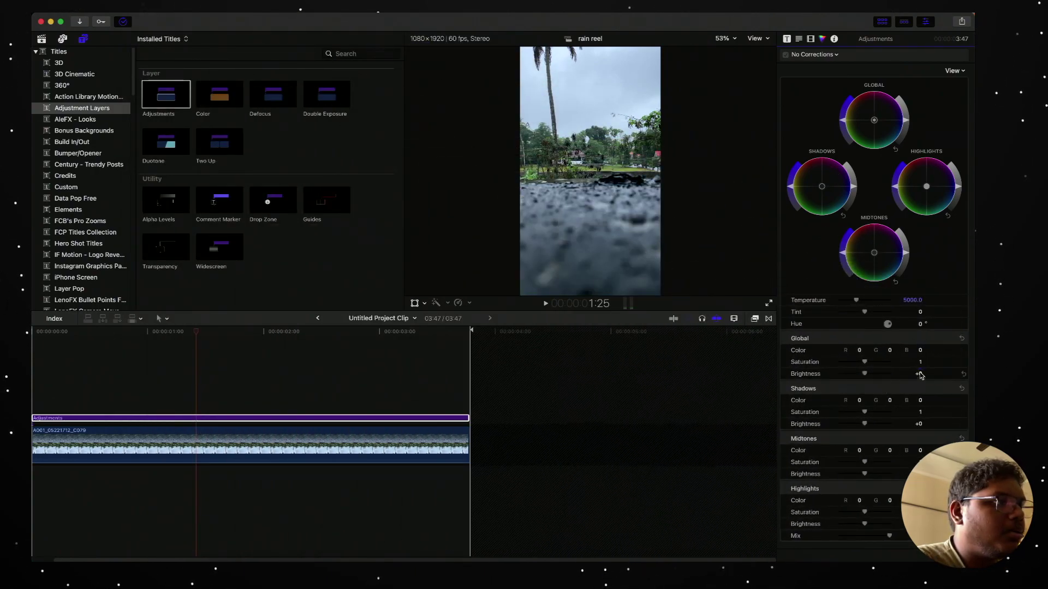
Step: Set the Adjustments layer's saturation to 1.69 for Global and 0.57 for Shadows, lower it for Midtones and raise it for Highlights
click(867, 363)
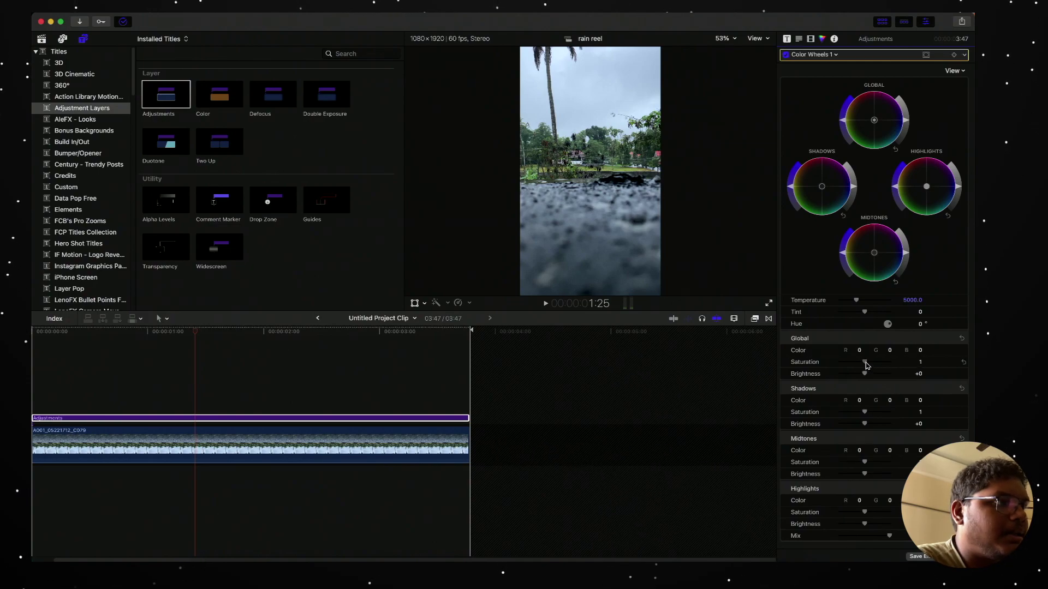
drag(866, 362, 882, 363)
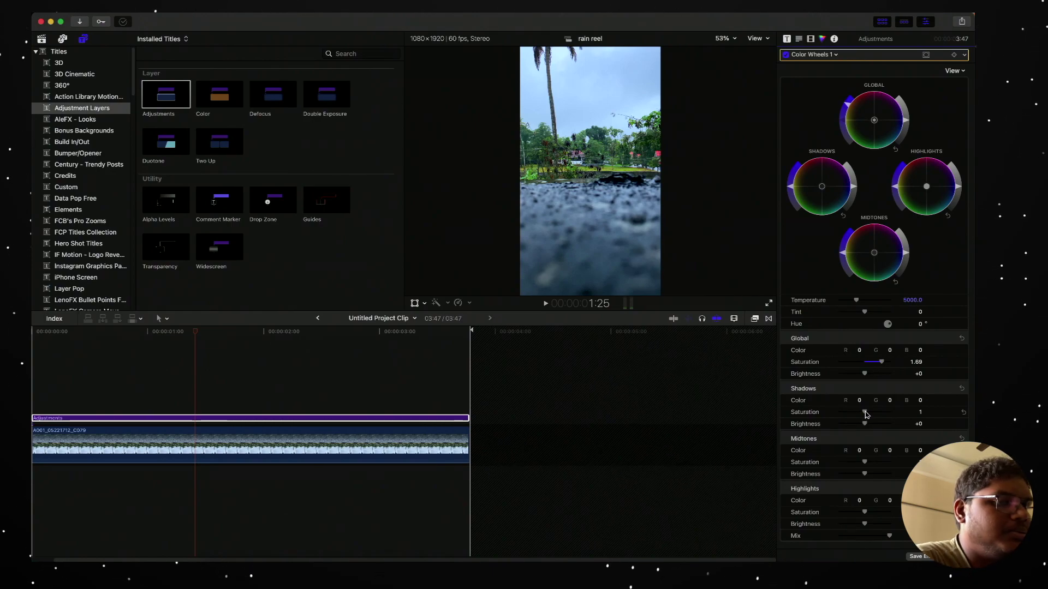
drag(866, 412, 855, 413)
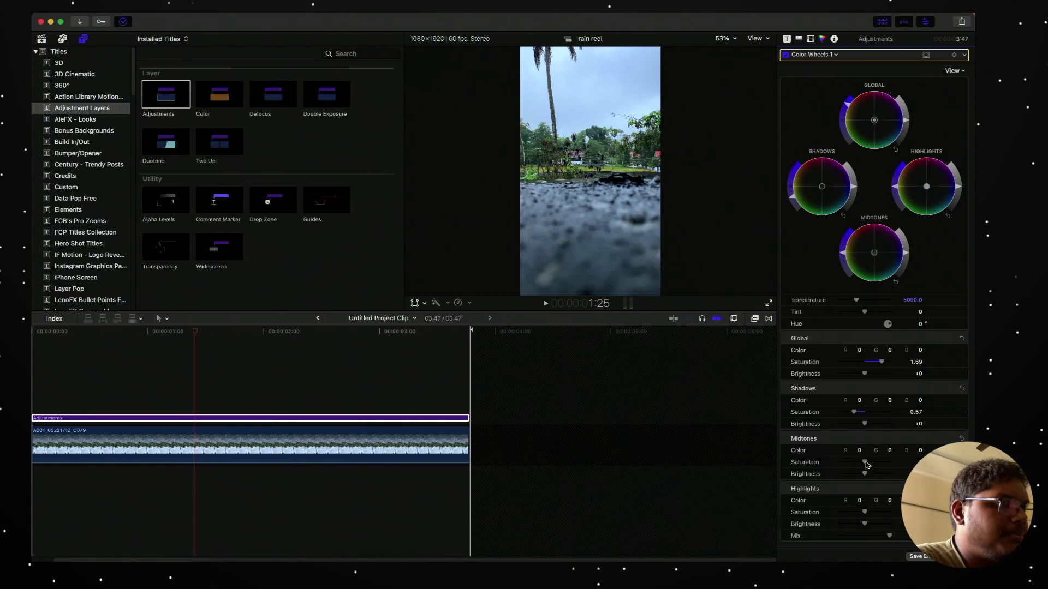
drag(866, 463, 857, 465)
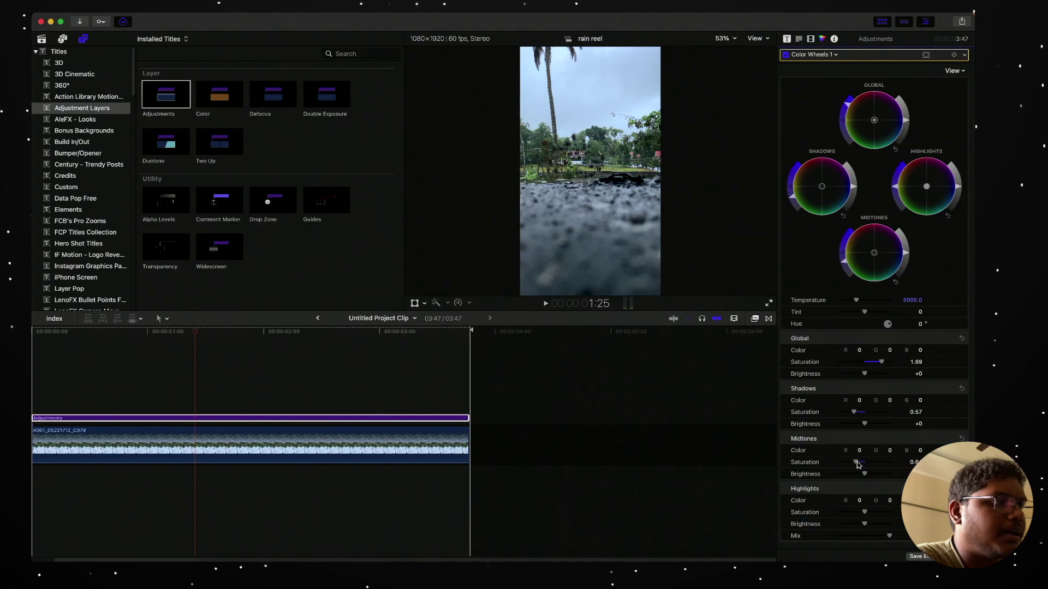
drag(861, 512, 858, 512)
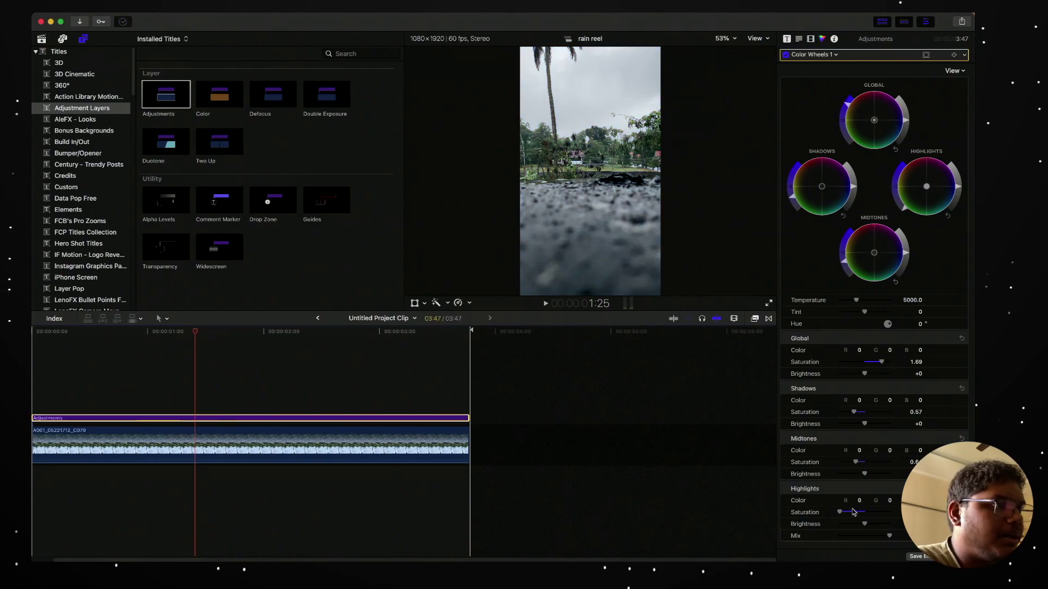
drag(841, 514, 874, 517)
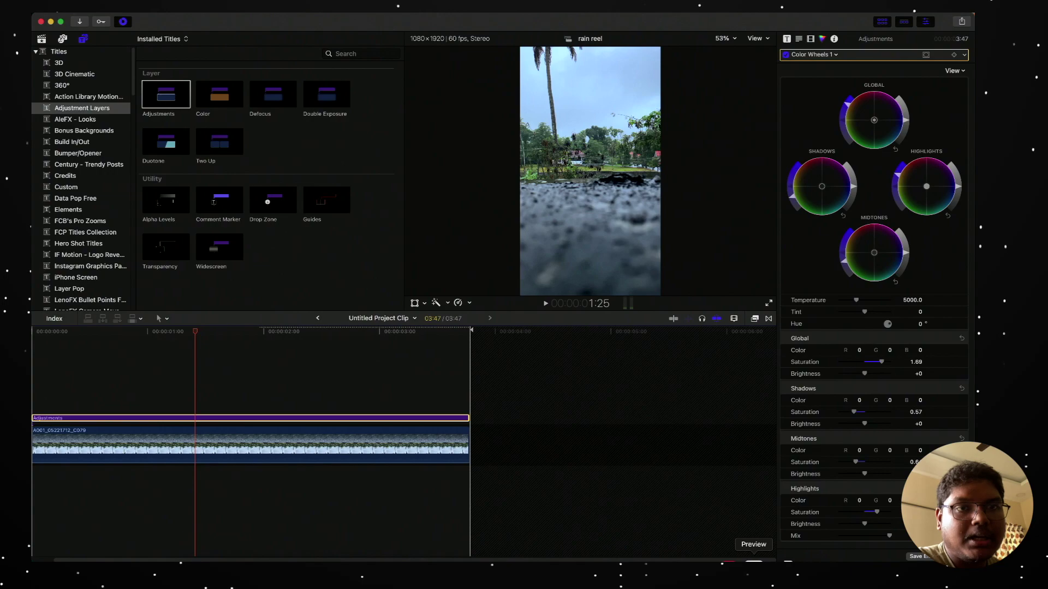
Step: Set the Adjustments layer's Global brightness to -0.09 after trying -0.2
click(918, 377)
text(-0.2)
key(Return)
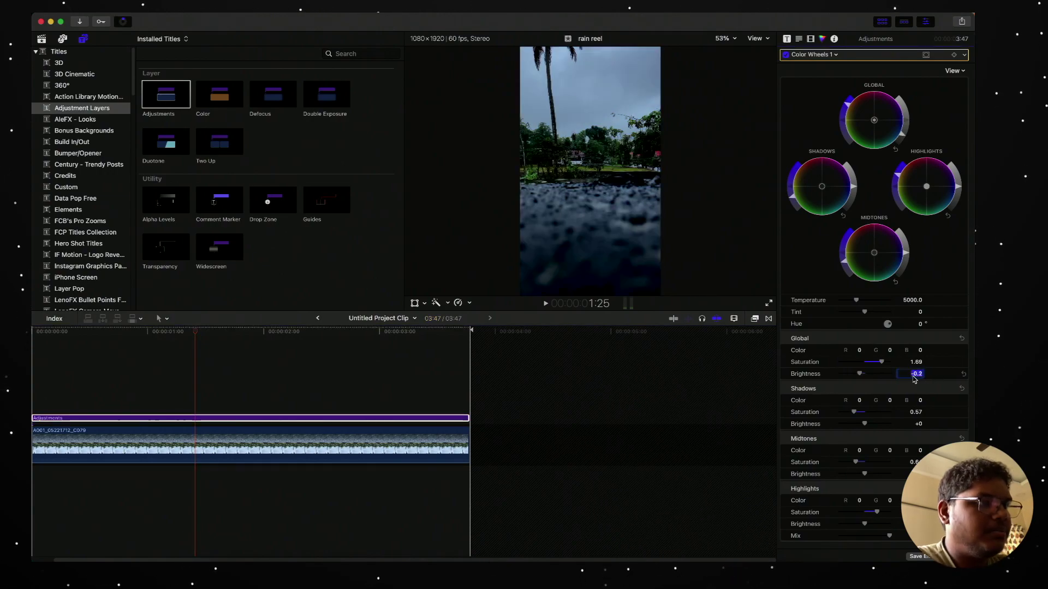
text(-0.09)
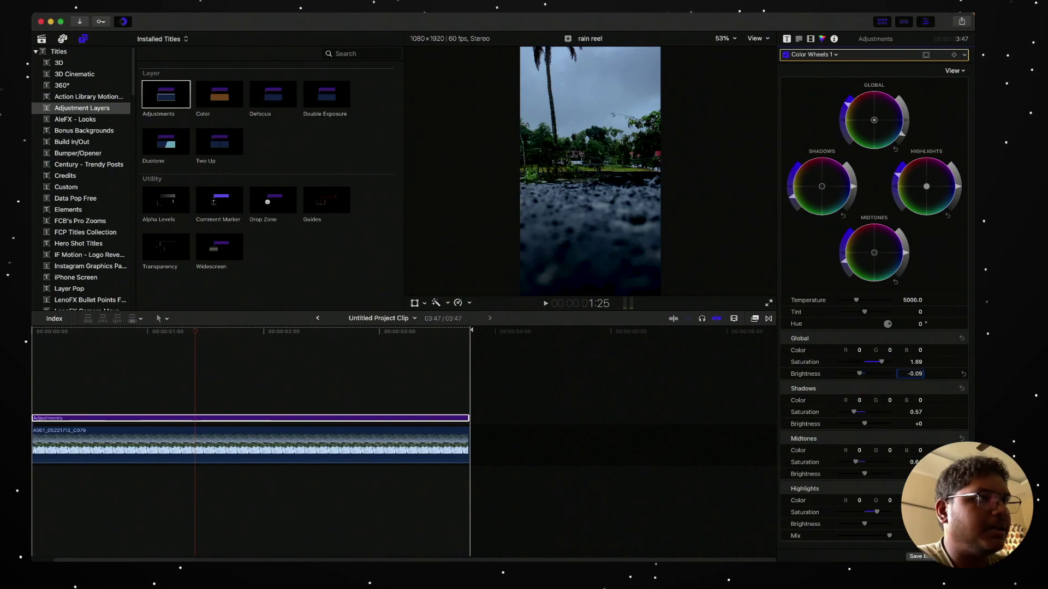
key(Return)
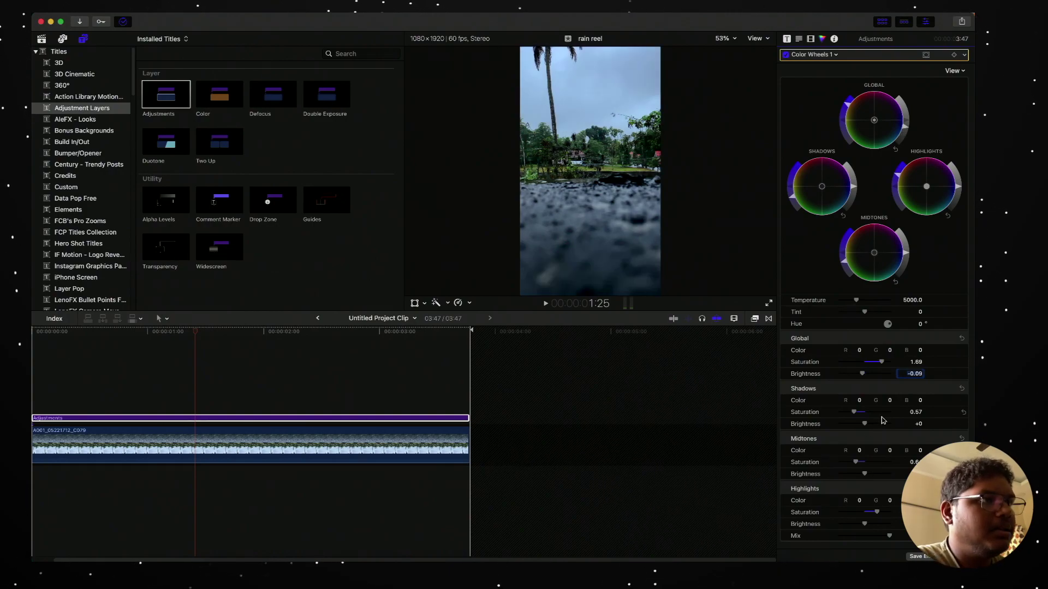
Step: Set the Shadows brightness to -0.04 and lower the Midtones brightness slightly
click(919, 425)
text(-0)
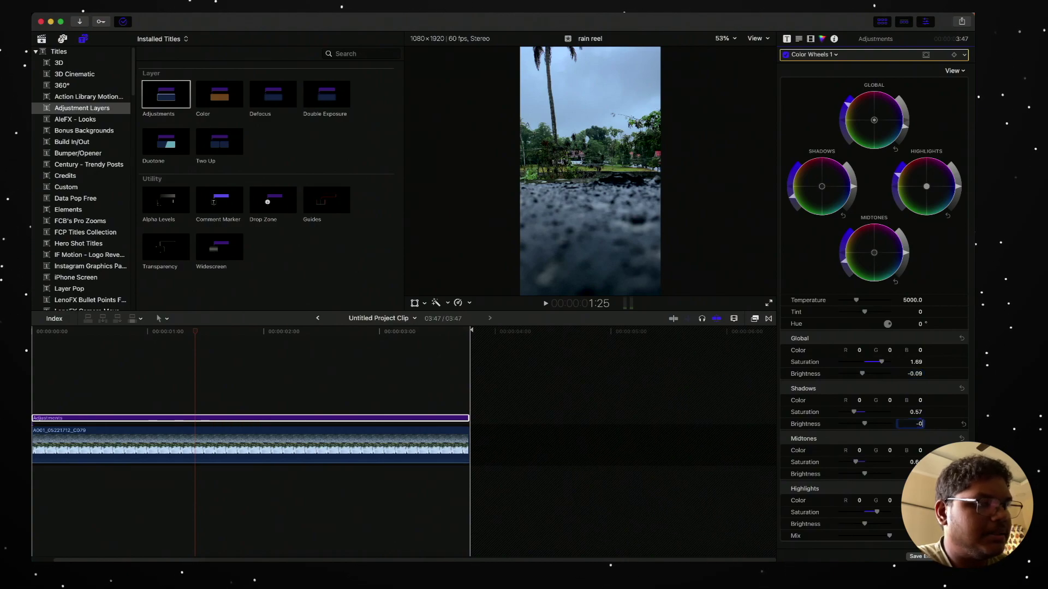
text(.04)
key(Return)
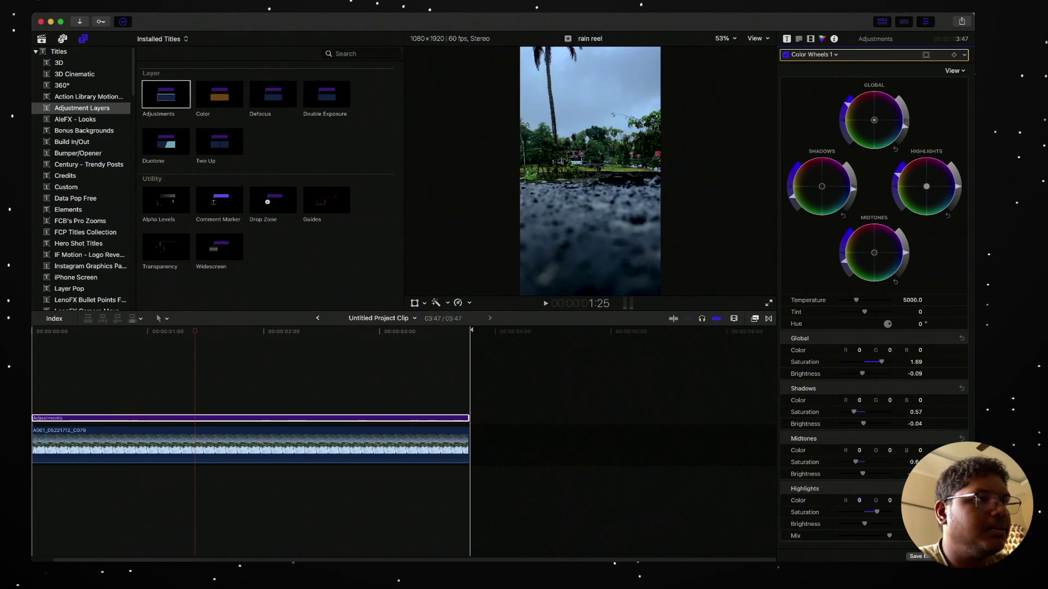
Step: Lower the Highlights brightness of the Adjustments layer slightly
click(855, 501)
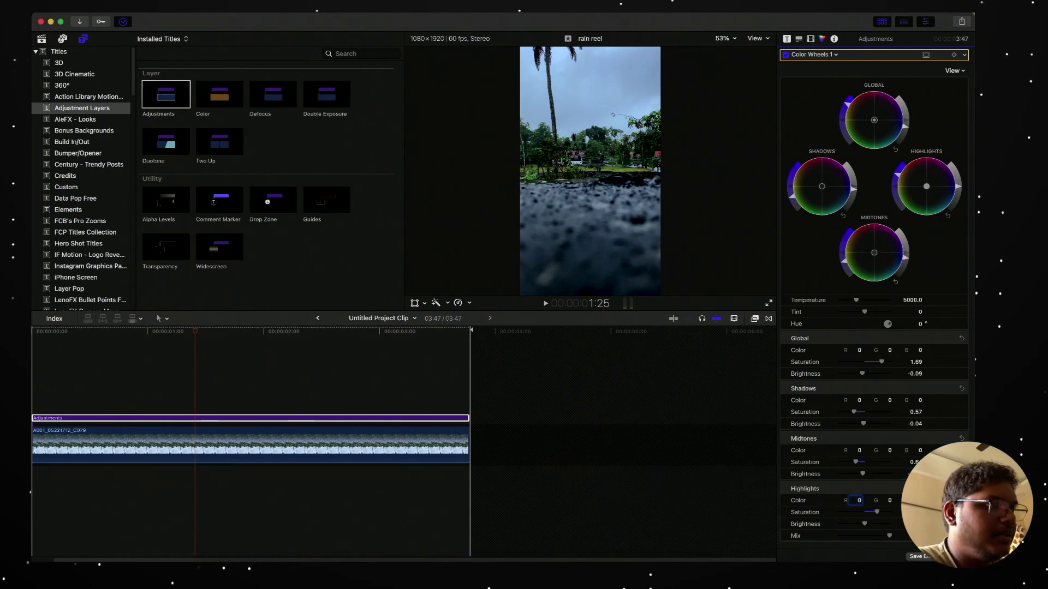
click(906, 524)
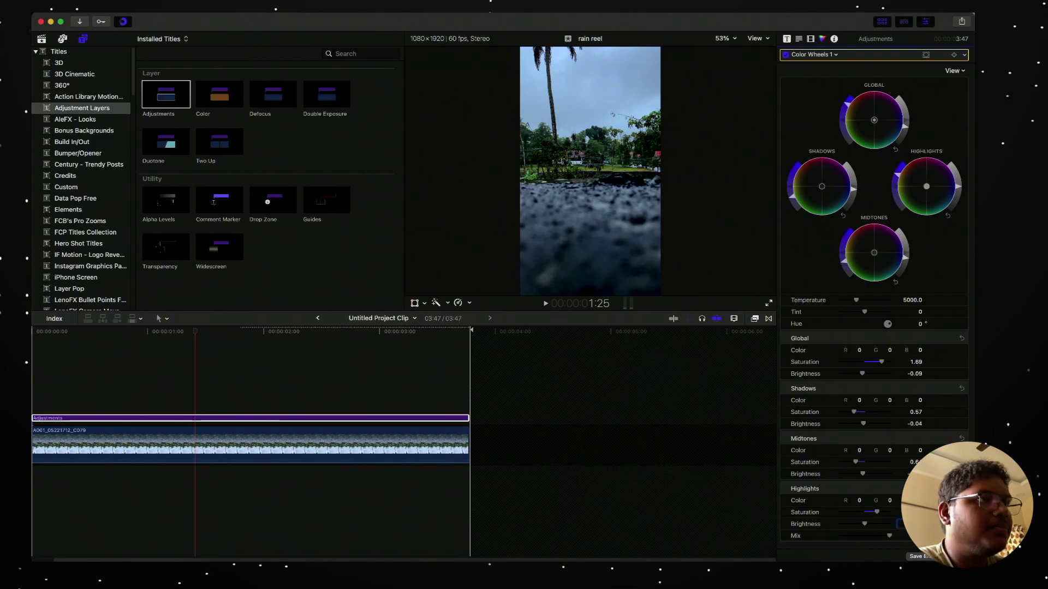
key(Return)
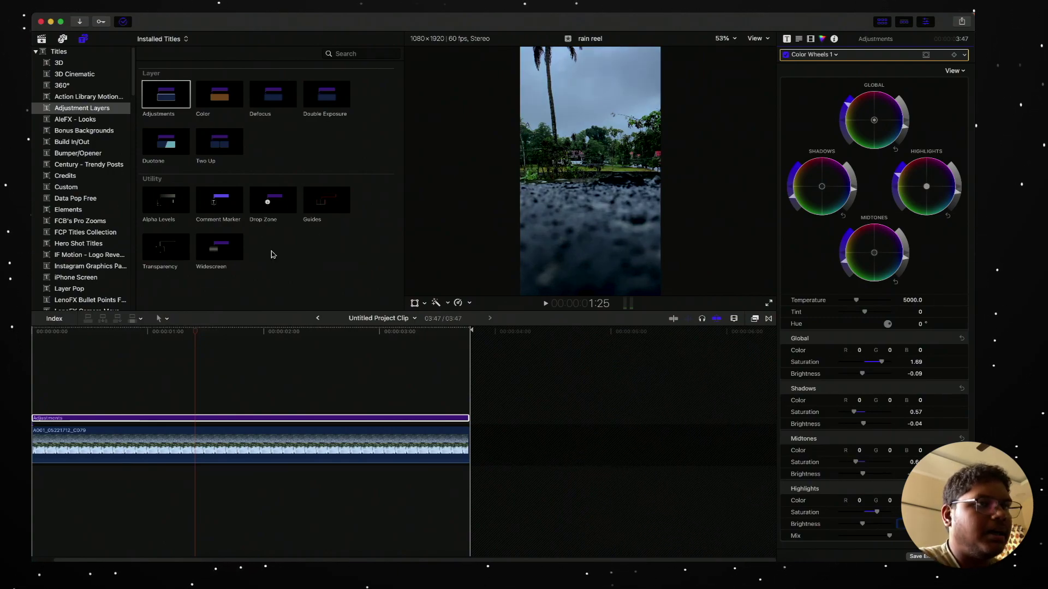
Step: Return to the main project timeline and disable the compound clip to compare the grade at 2:37
click(319, 318)
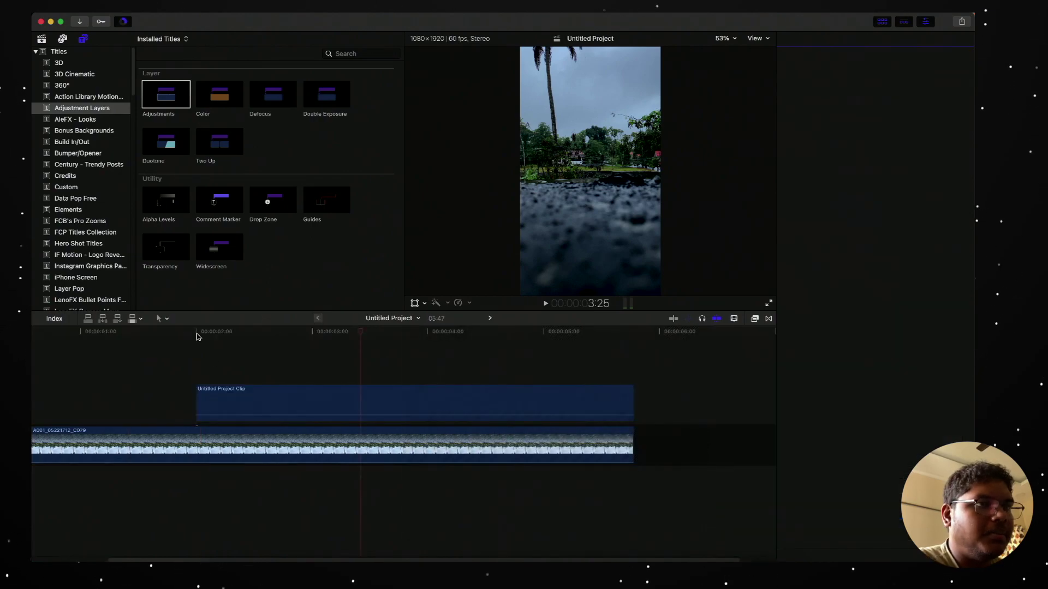
click(268, 332)
click(281, 399)
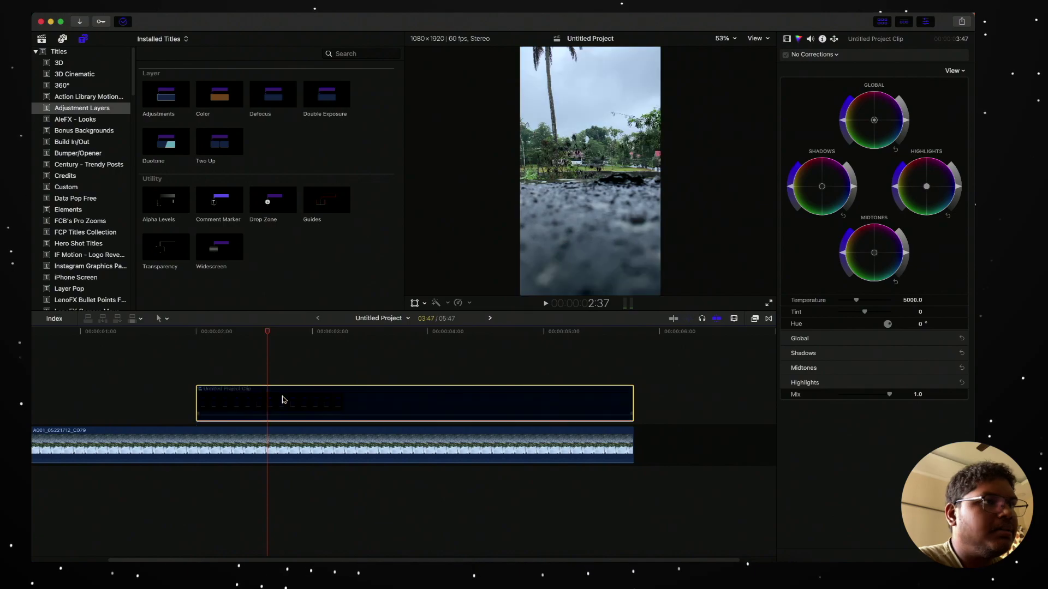
Step: Re-enable the compound clip and move the playhead to 1:36, before the clip starts
click(156, 332)
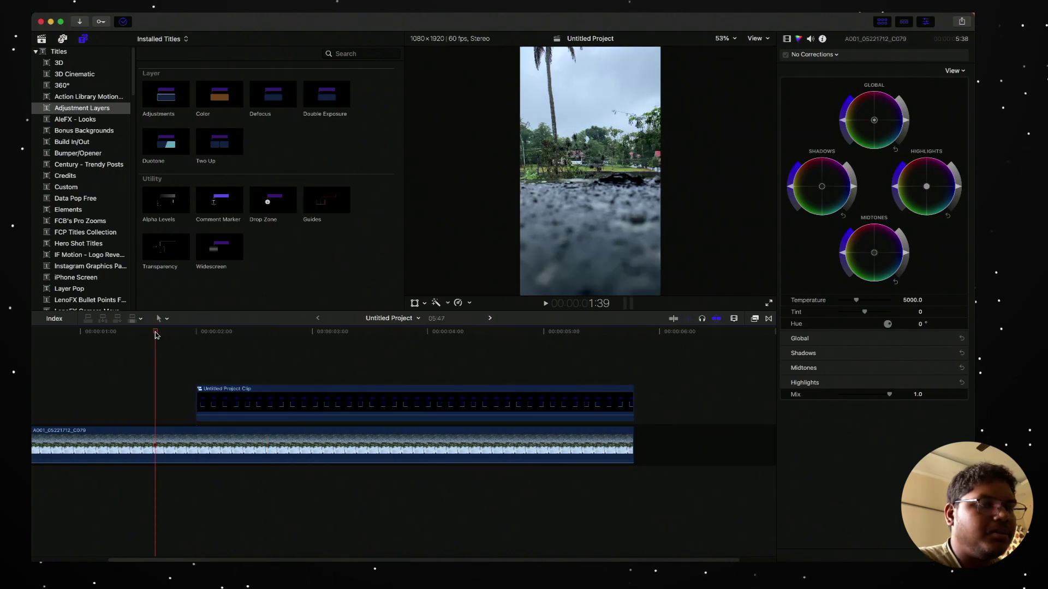
mouse_move(156, 335)
mouse_down()
mouse_move(234, 334)
mouse_move(151, 343)
mouse_up()
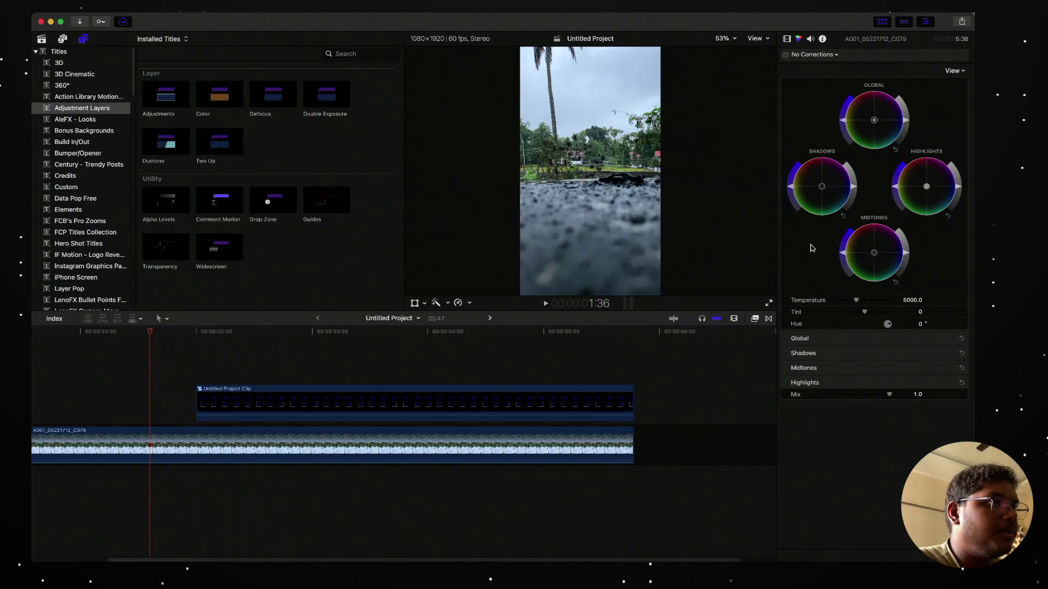
double_click(889, 42)
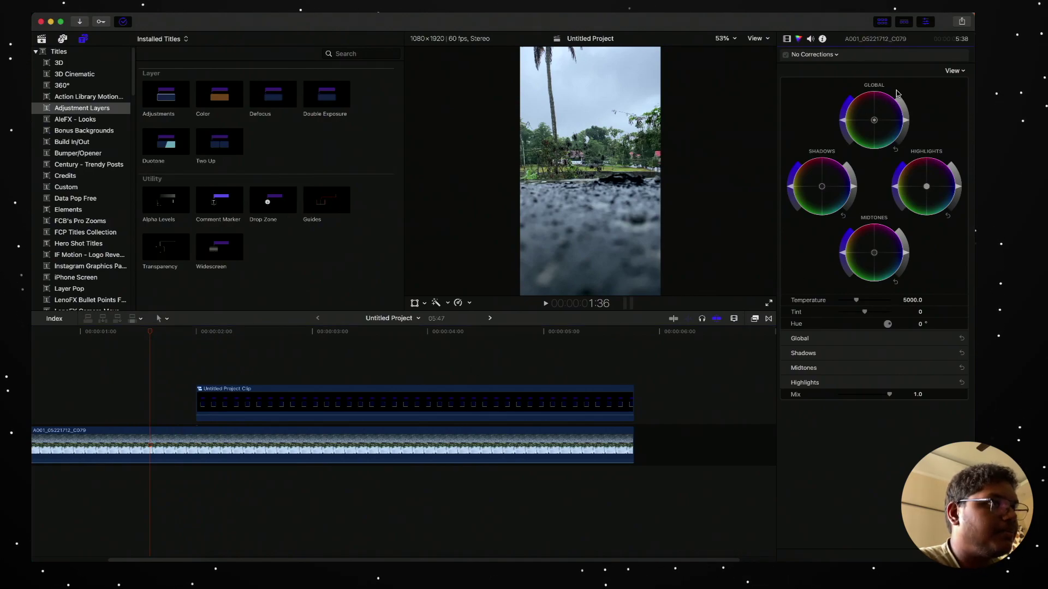
Step: Search the installed transitions for "wipe" and find the plain Wipe transition
click(966, 319)
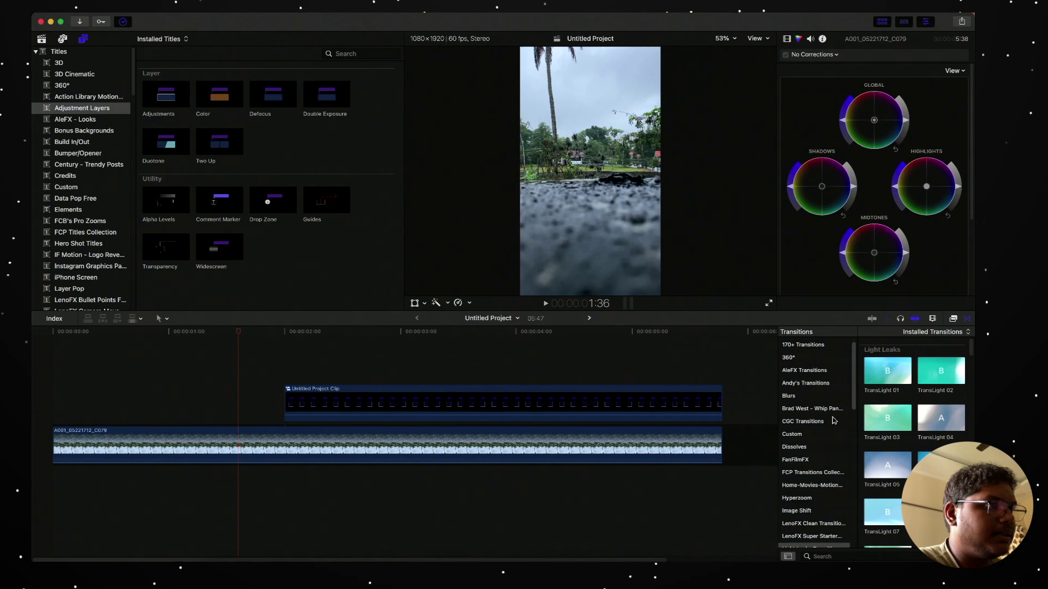
click(839, 557)
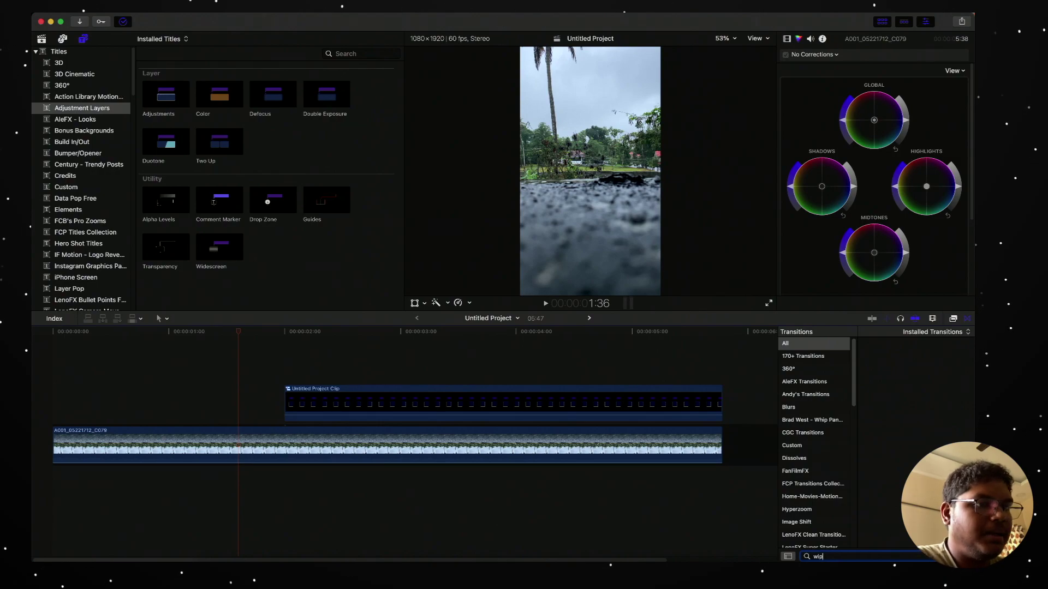
text(e)
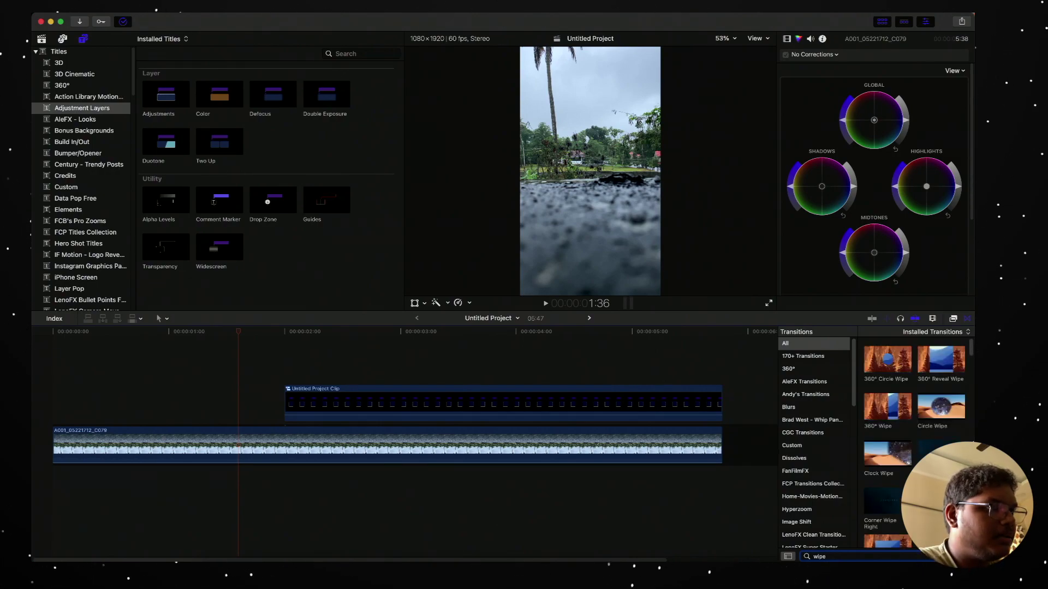
scroll(929, 447, down, 2)
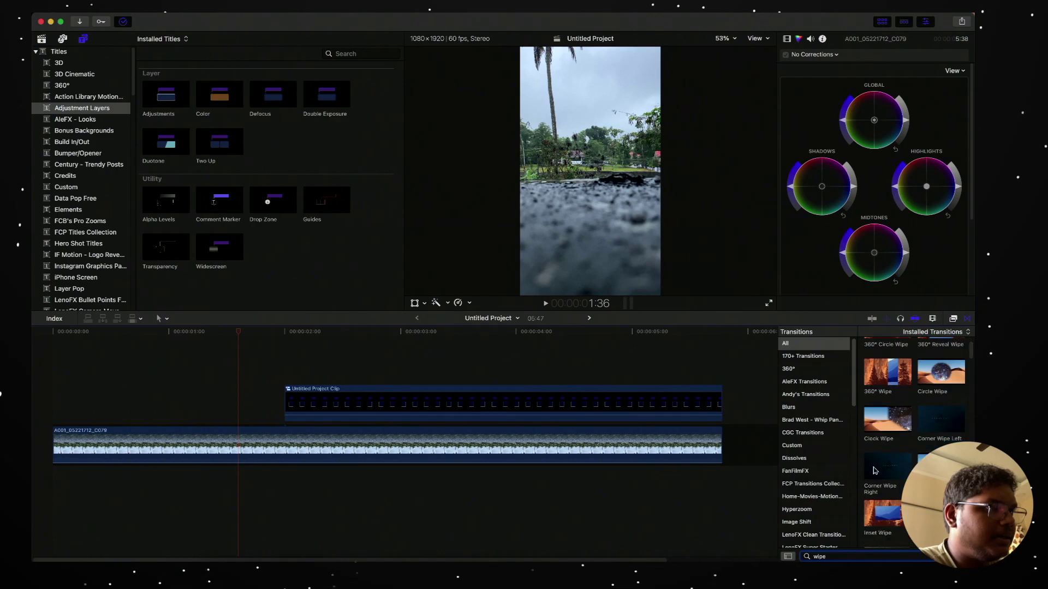
scroll(875, 471, down, 3)
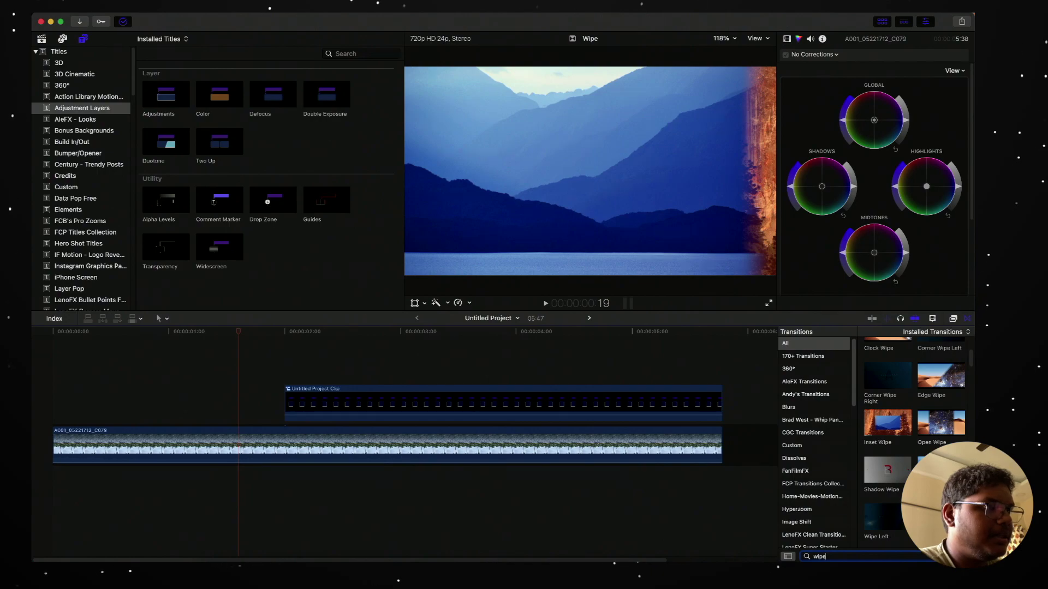
Step: Add the Wipe transition to the start of the compound clip and delete the transition at its end
drag(884, 426, 328, 407)
click(642, 407)
key(Delete)
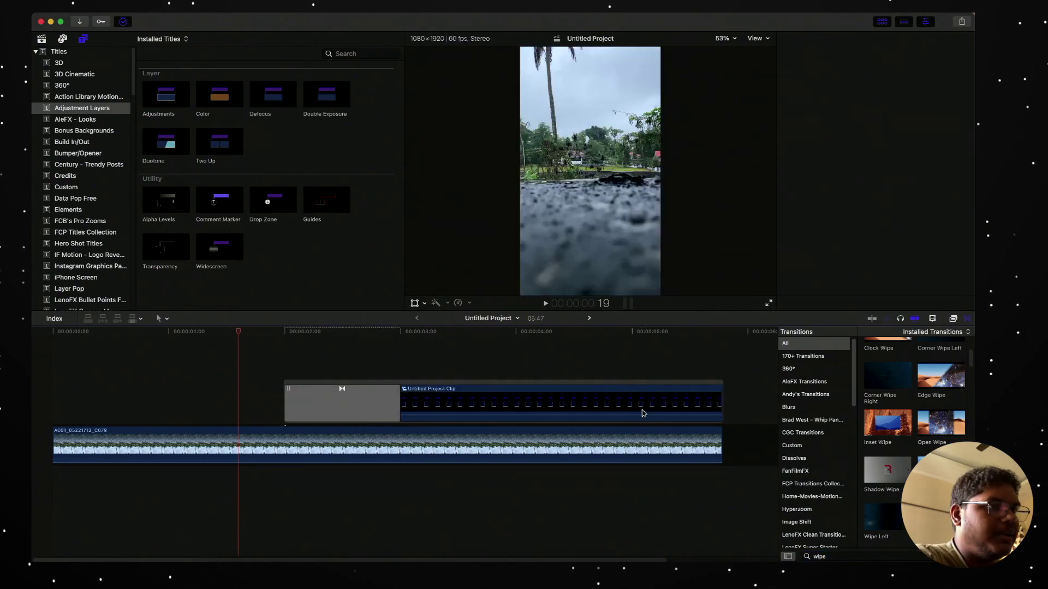
Step: Play the timeline from 1:19 through the Wipe transition, and scrub across it to 3:10 to review the grade reveal
key(super+6)
click(206, 333)
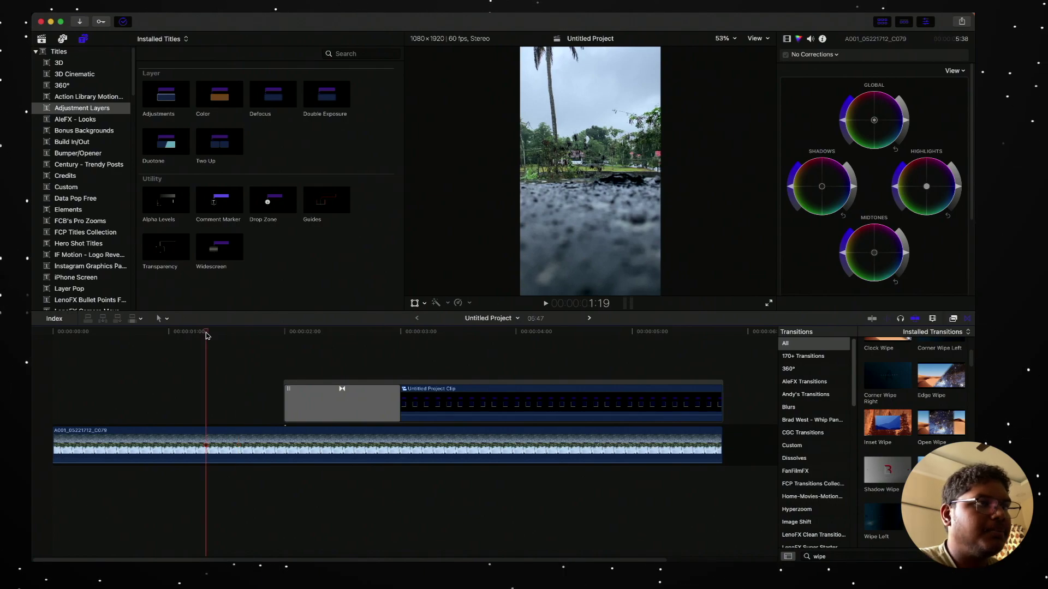
key(space)
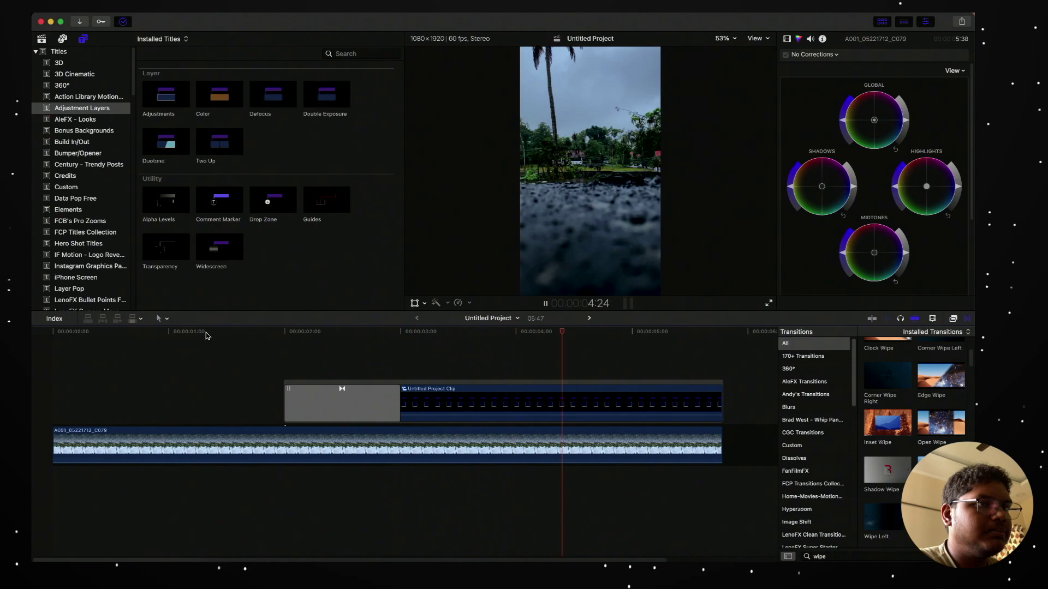
key(space)
drag(213, 336, 420, 349)
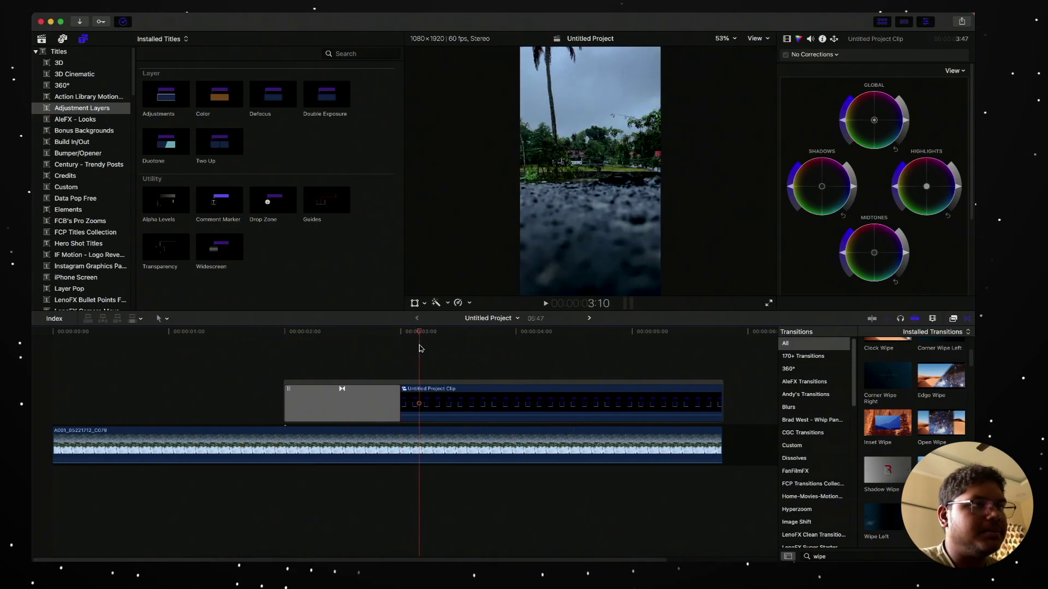